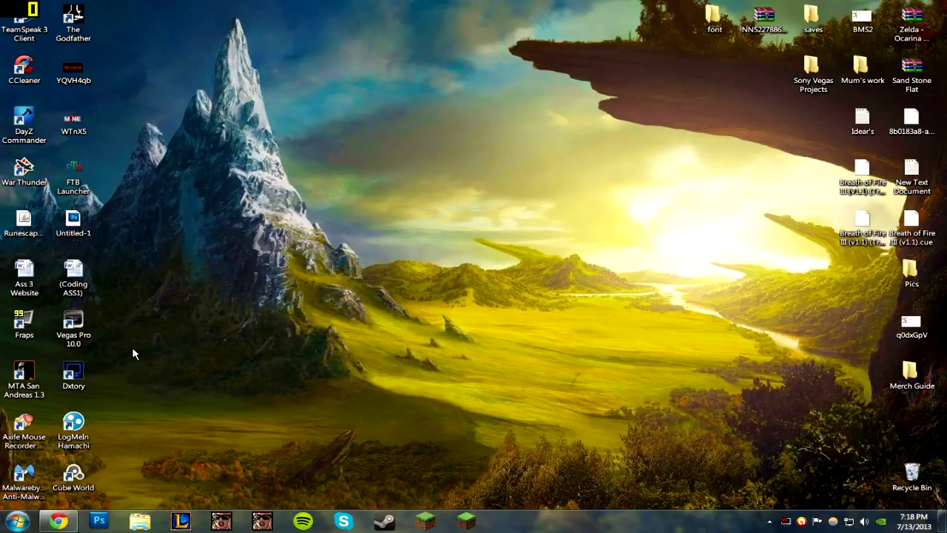
# - Scroll the OptiFine forum thread to the OptiFine HD A4 Ultra 1.6.2 download
pyautogui.scroll(-4, 38, 277)
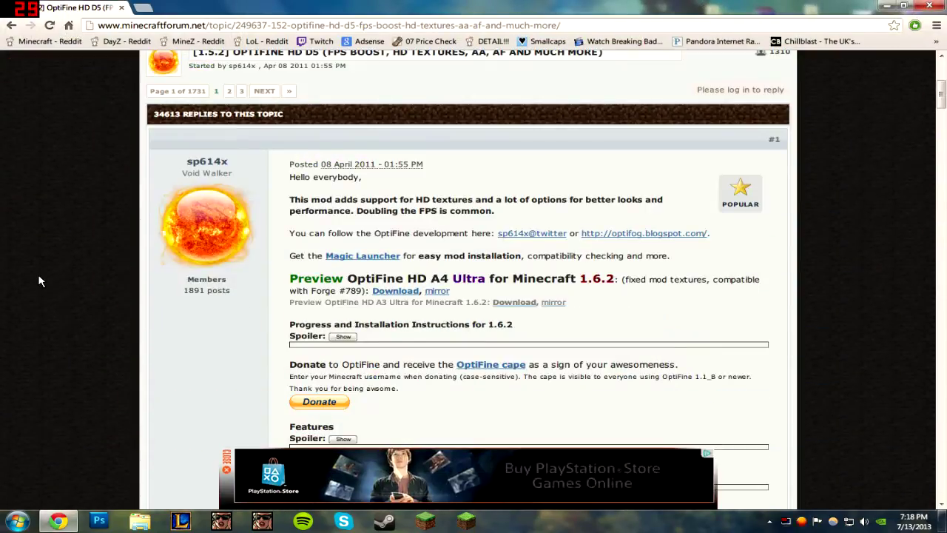
pyautogui.scroll(-1, 5, 255)
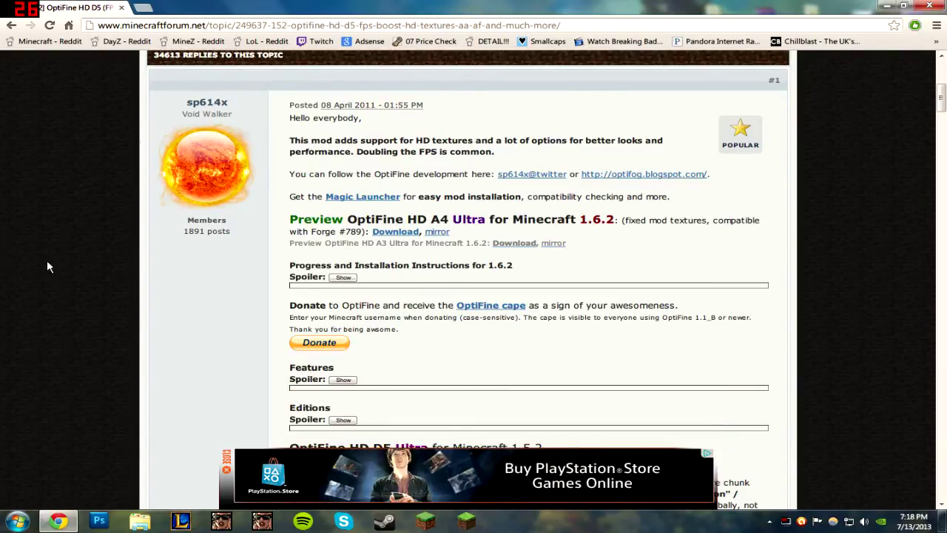
pyautogui.scroll(-2, 60, 261)
pyautogui.scroll(1, 79, 266)
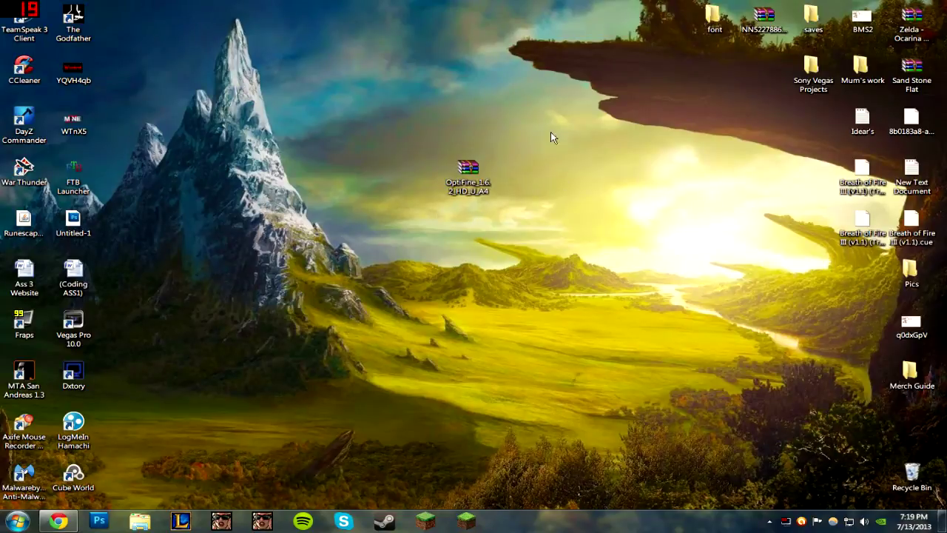
# - Search %appdata% from the Start menu to open the Roaming folder
pyautogui.click(16, 521)
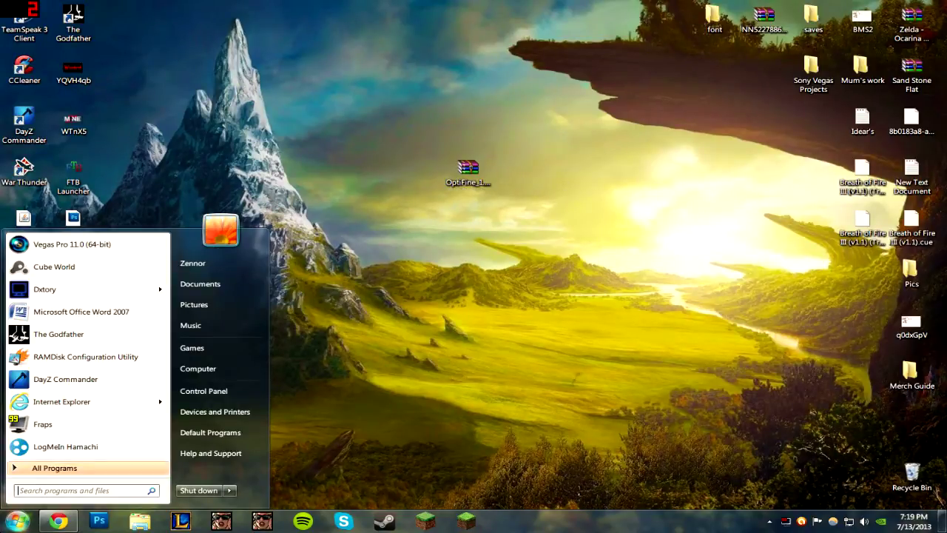
pyautogui.write('%%')
pyautogui.press('Left')
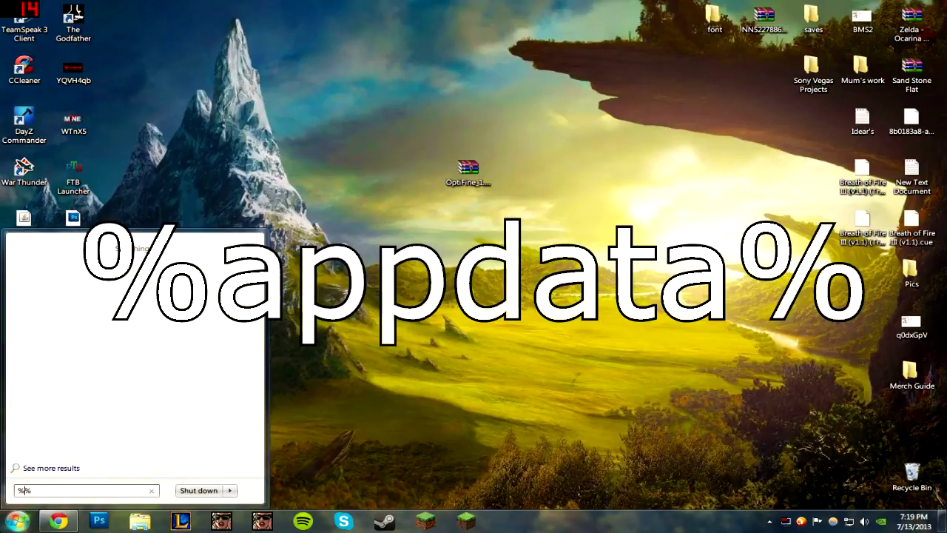
pyautogui.write('ppdata')
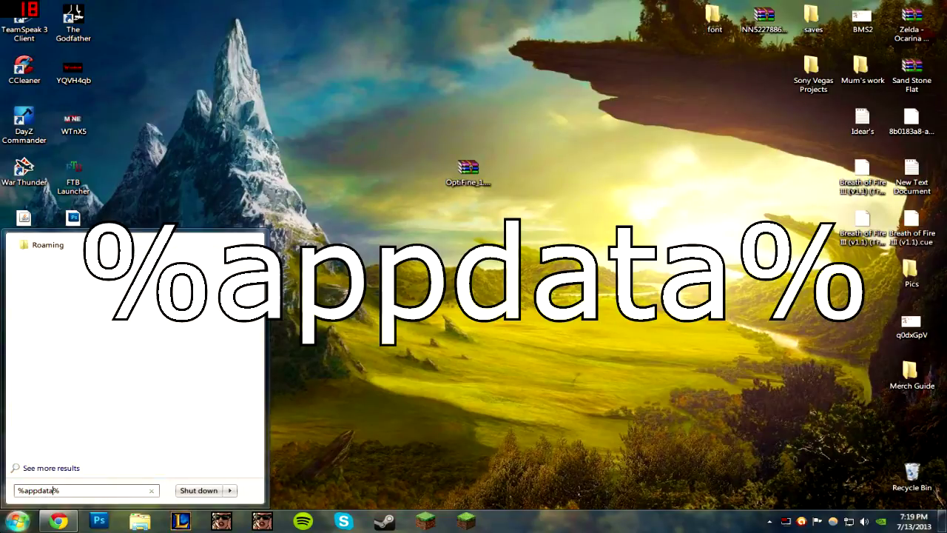
pyautogui.press('Return')
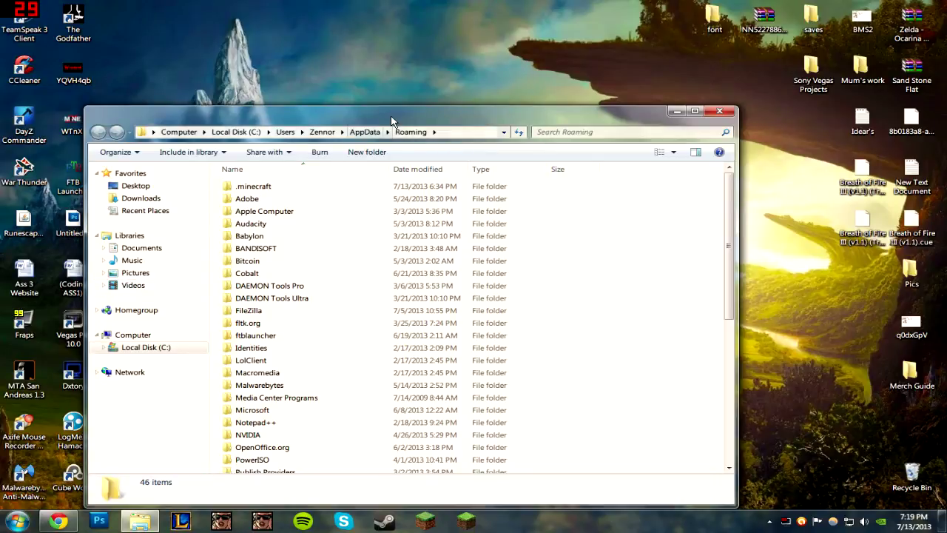
# - Go to .minecraft\versions and create a new folder, naming it 1.6.2 so far
pyautogui.moveTo(390, 122); pyautogui.dragTo(432, 68)
pyautogui.doubleClick(307, 133)
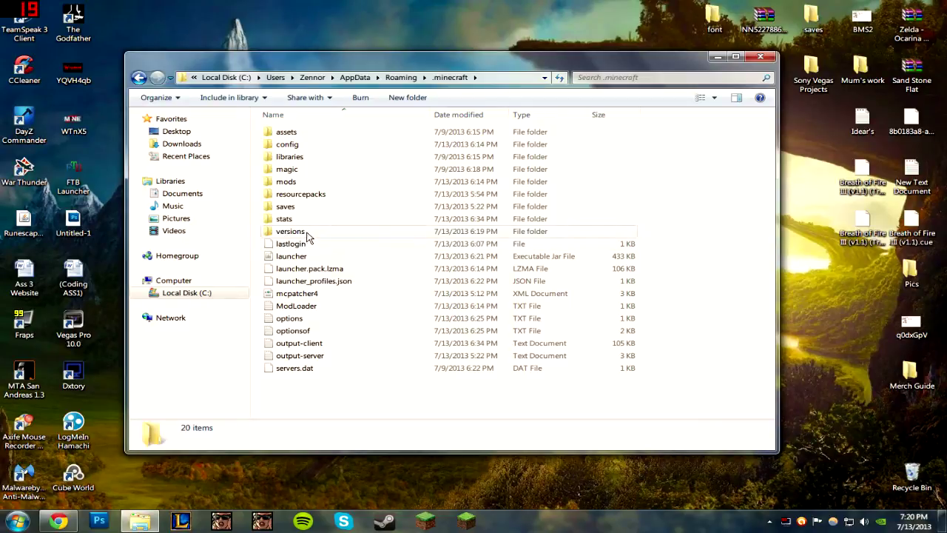
pyautogui.doubleClick(290, 230)
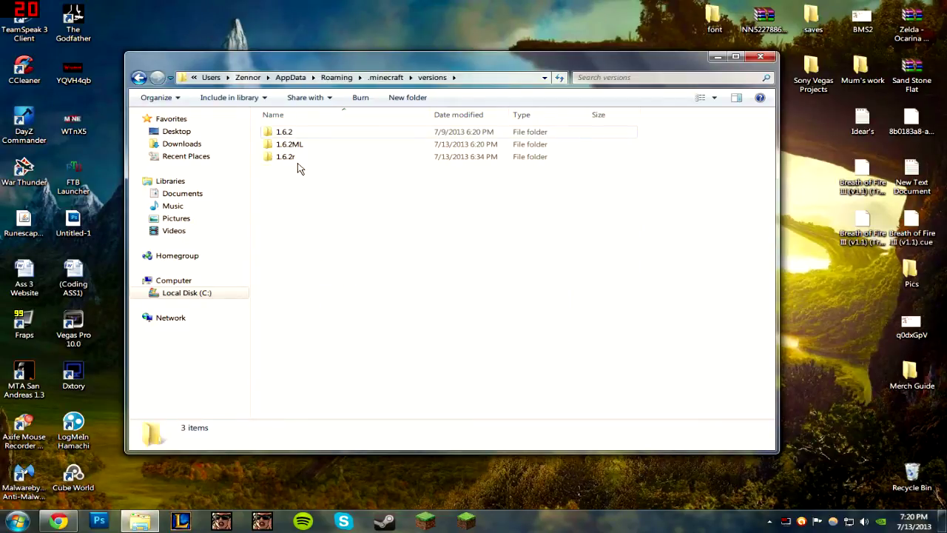
pyautogui.click(407, 97)
pyautogui.write('1')
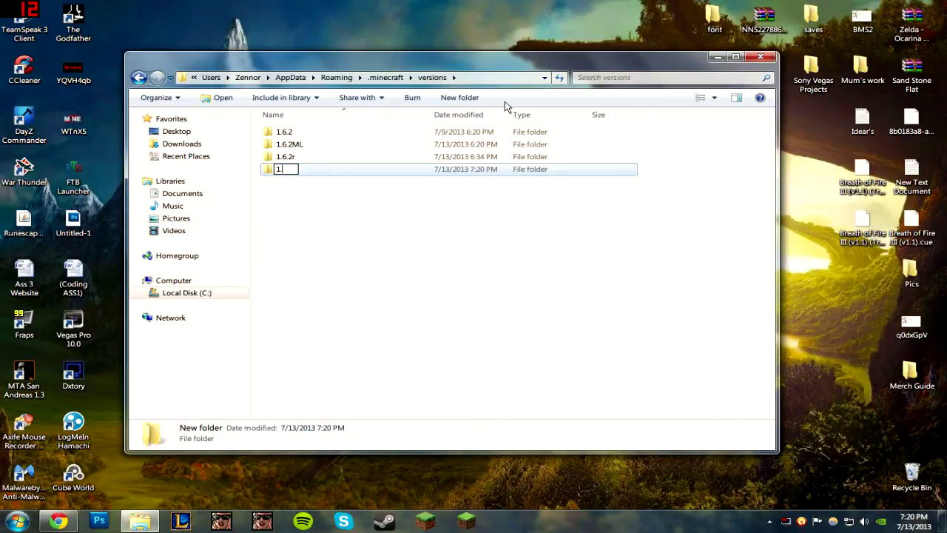
pyautogui.write('.6')
pyautogui.write('.2')
# - Name the new folder 1.6.2a, then copy the 1.6.2 jar and 1.6.2.json from folder 1.6.2
pyautogui.write('a')
pyautogui.click(283, 241)
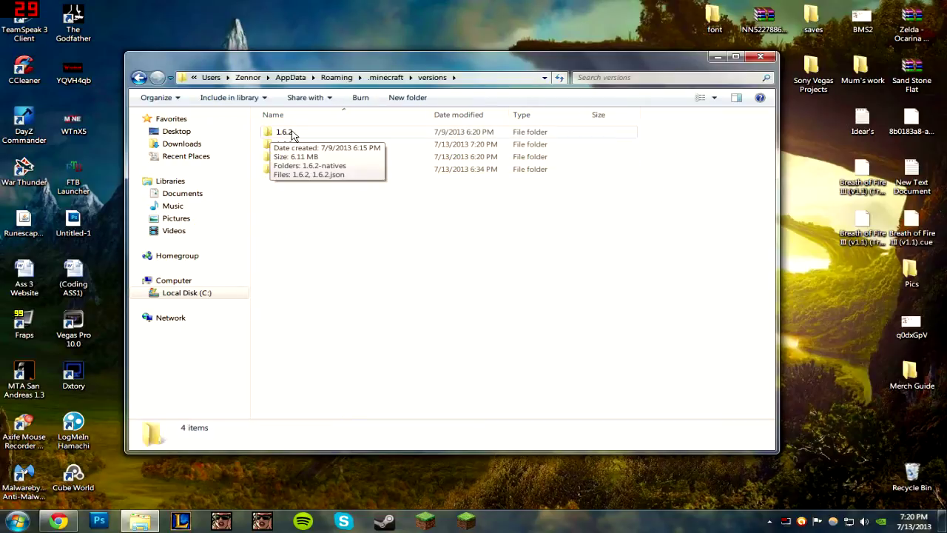
pyautogui.doubleClick(285, 131)
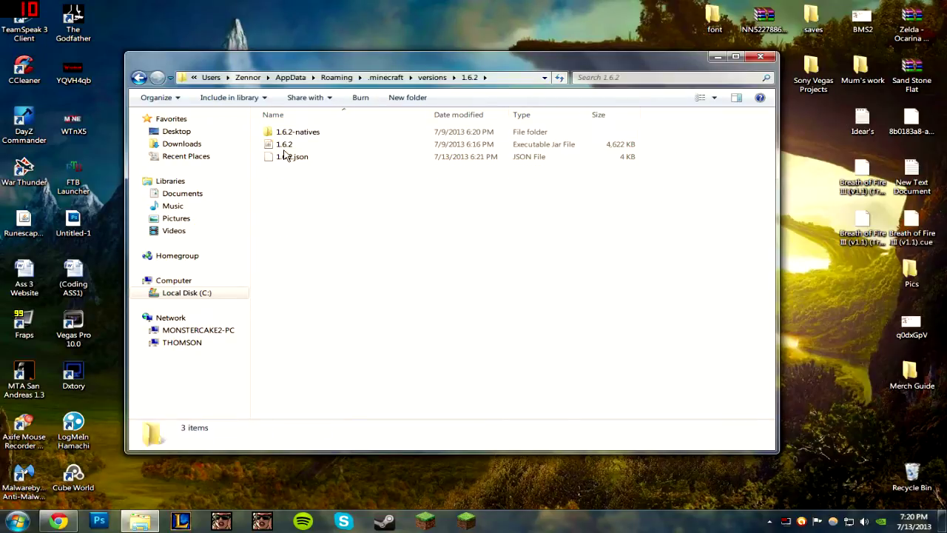
pyautogui.moveTo(279, 168); pyautogui.dragTo(275, 145)
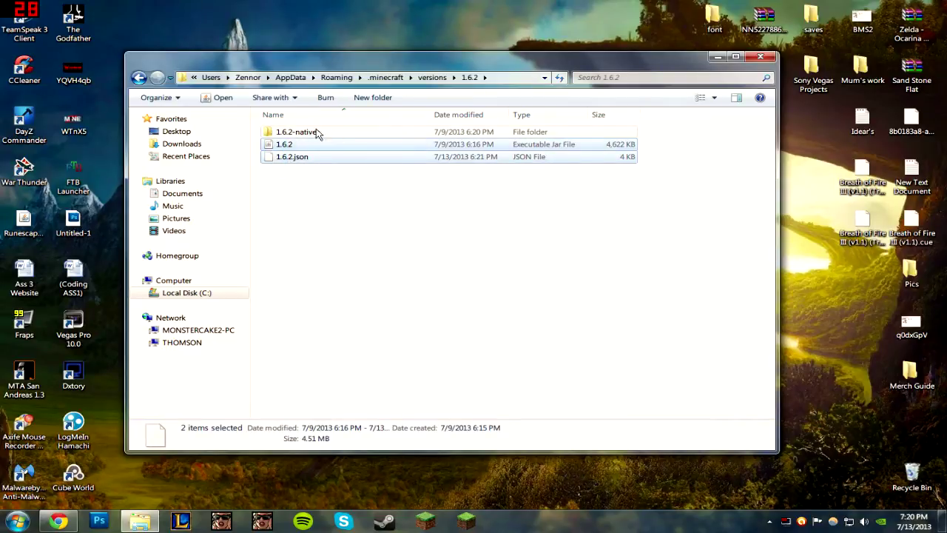
pyautogui.rightClick(288, 159)
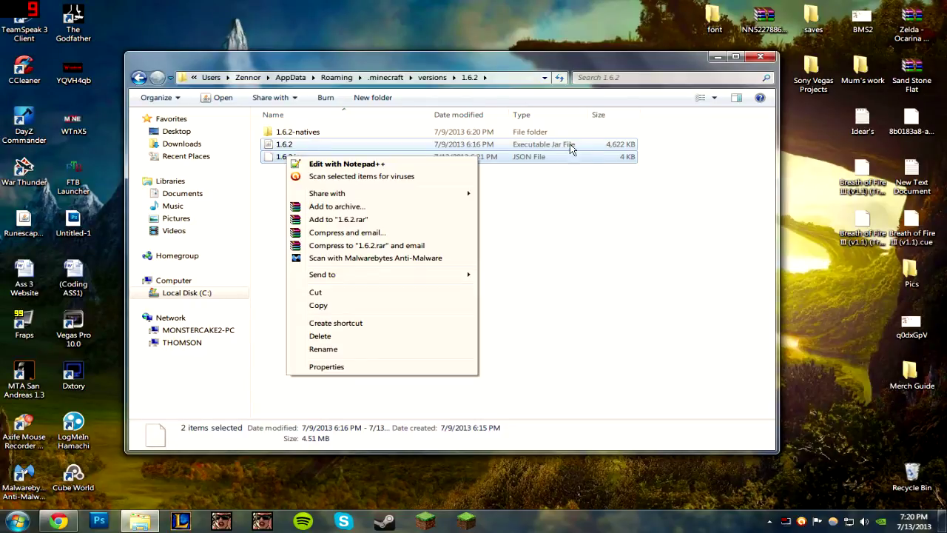
pyautogui.click(324, 310)
# - Paste the copied jar and json files into the 1.6.2a folder
pyautogui.click(139, 77)
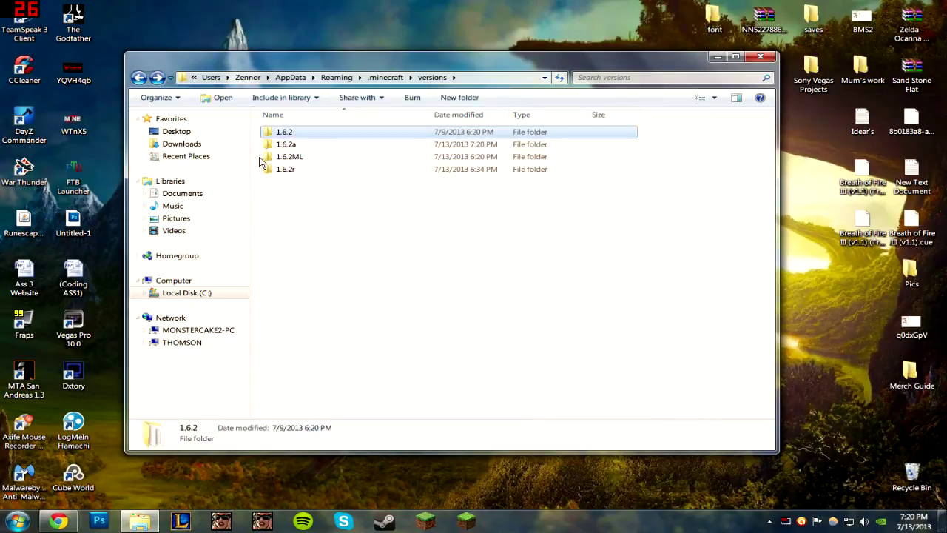
pyautogui.doubleClick(287, 145)
pyautogui.rightClick(303, 166)
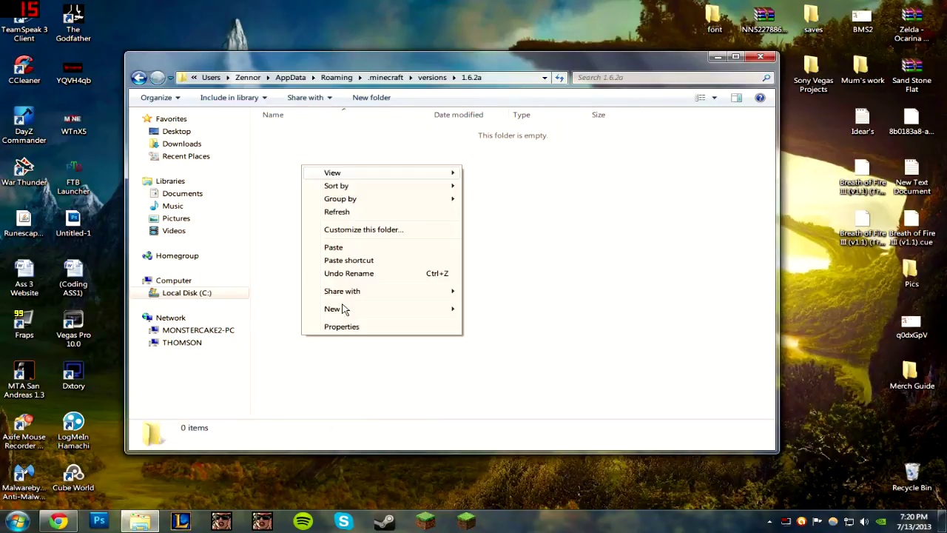
pyautogui.click(333, 249)
pyautogui.click(292, 184)
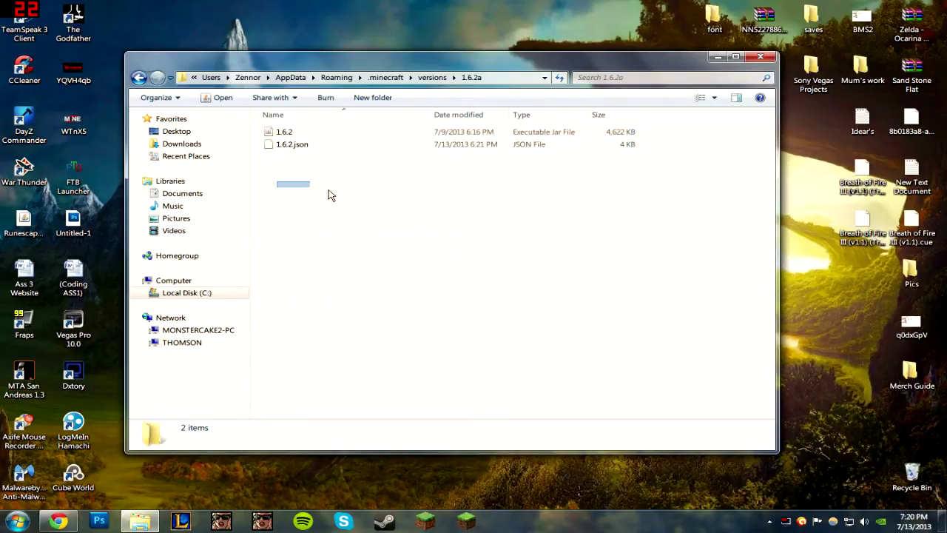
pyautogui.rightClick(289, 147)
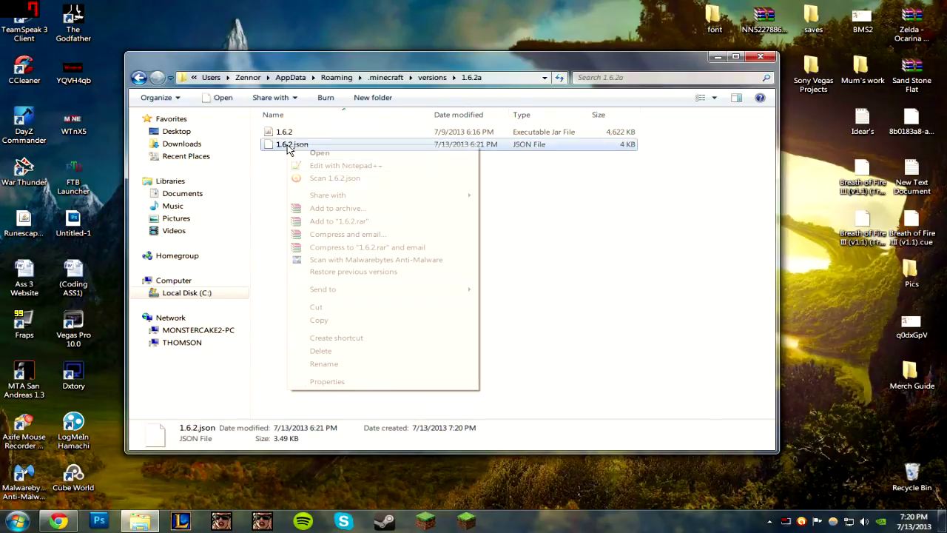
# - In Notepad++, append 'a' to the id in 1.6.2.json so it reads "1.6.2a", and save
pyautogui.click(351, 167)
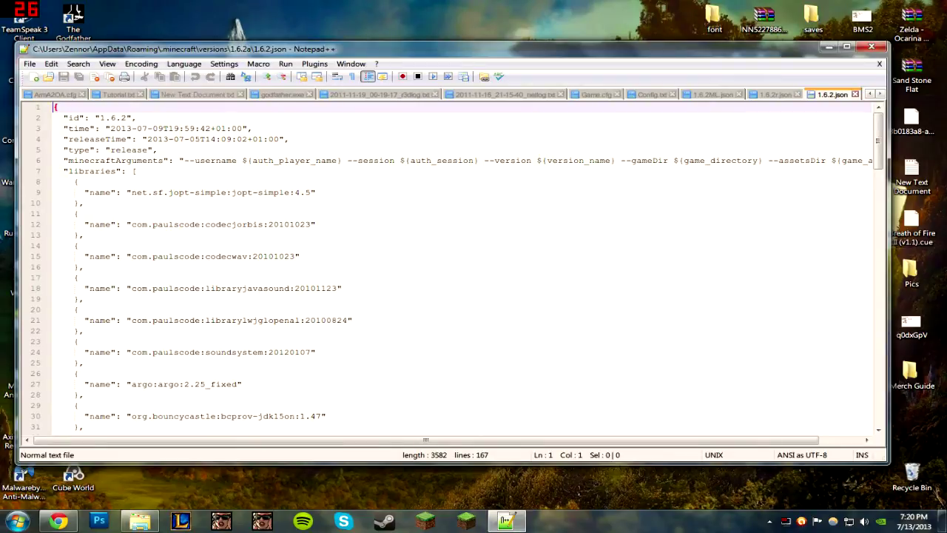
pyautogui.click(126, 118)
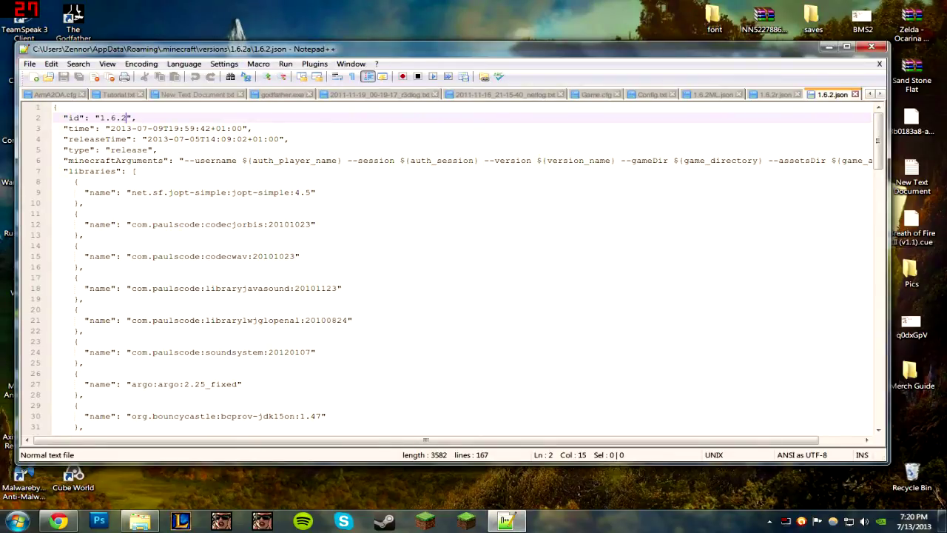
pyautogui.write('a')
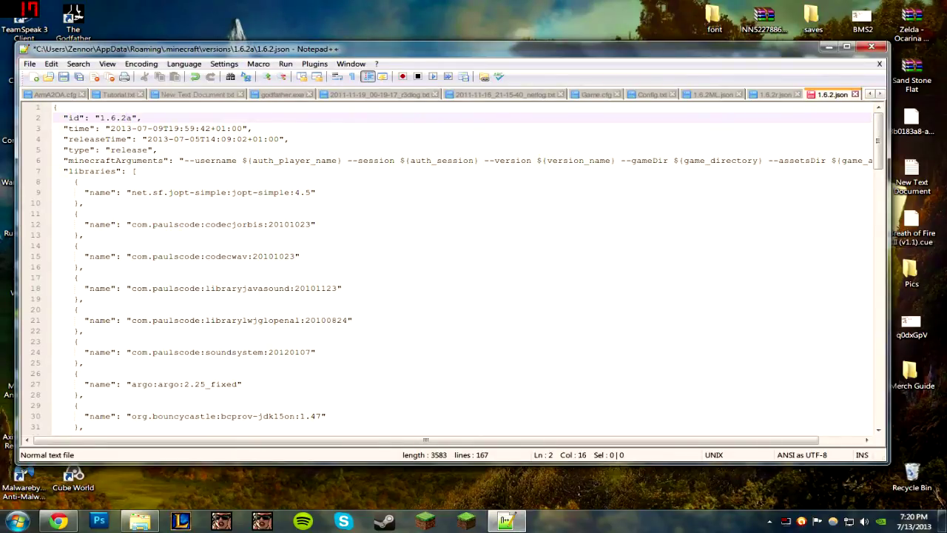
pyautogui.moveTo(101, 118); pyautogui.dragTo(132, 118)
pyautogui.moveTo(286, 46)
pyautogui.mouseDown()
pyautogui.moveTo(350, 58)
pyautogui.moveTo(288, 57)
pyautogui.moveTo(287, 35)
pyautogui.mouseUp()
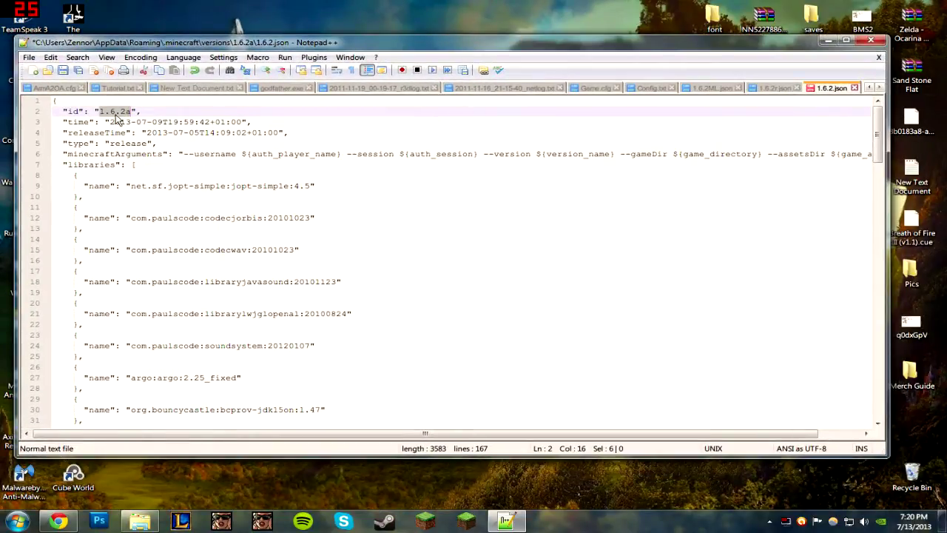
pyautogui.click(63, 71)
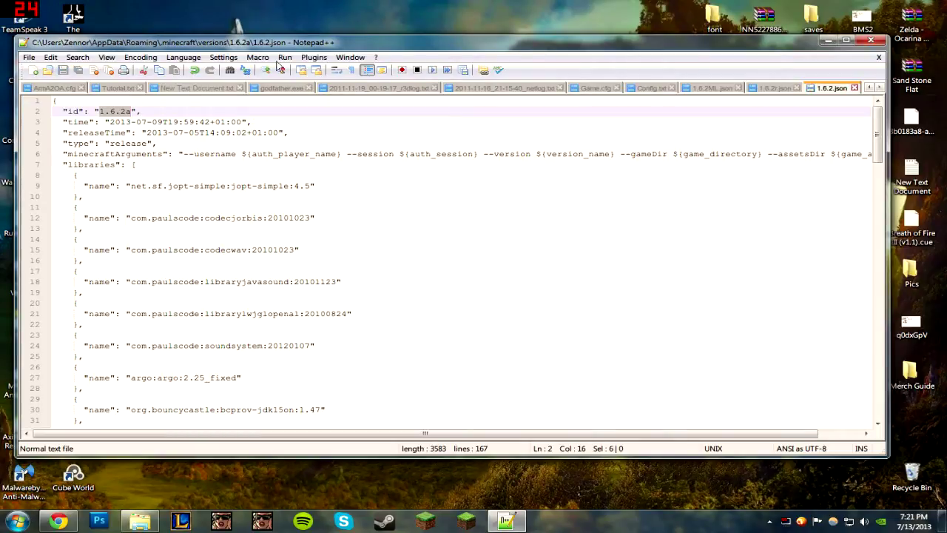
# - Close Notepad++ and rename the copied 1.6.2 jar to 1.6.2a
pyautogui.hotkey('alt', 'F4')
pyautogui.rightClick(282, 132)
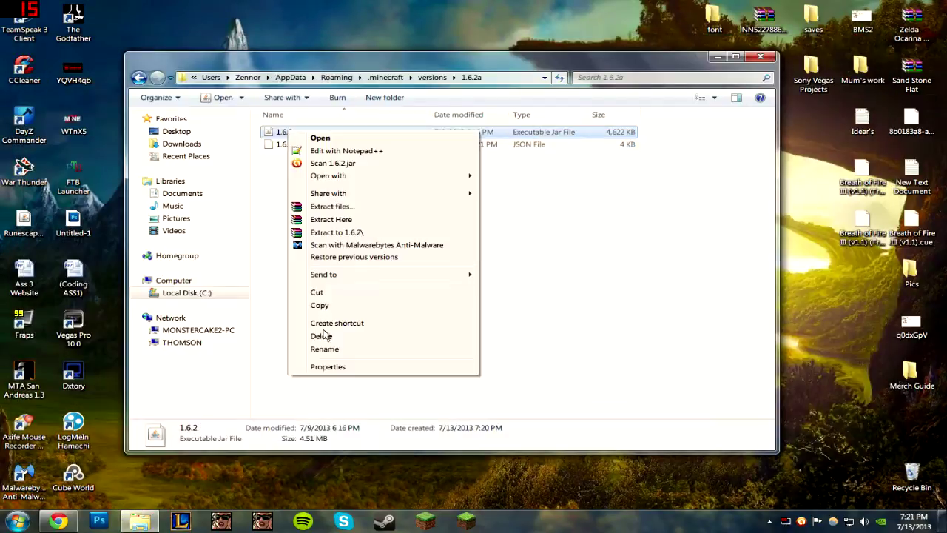
pyautogui.click(332, 351)
pyautogui.press('End')
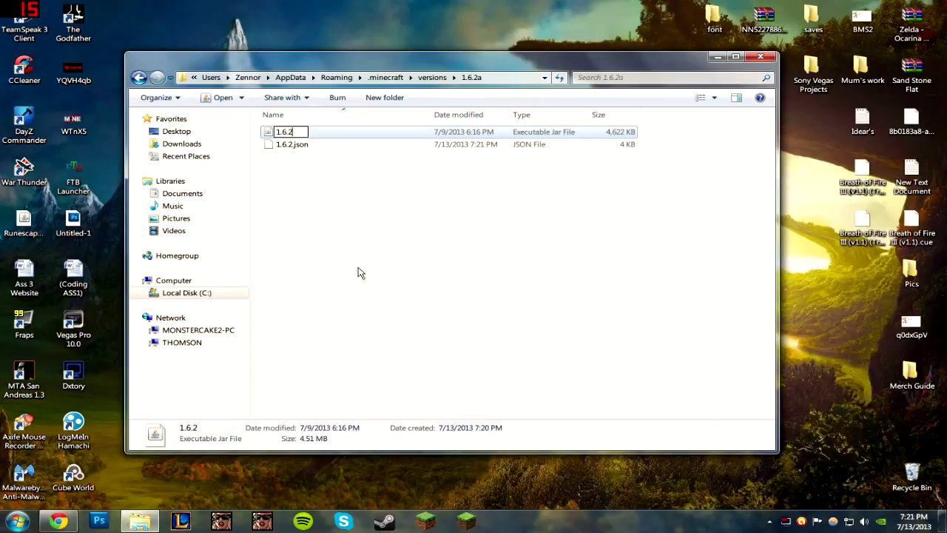
pyautogui.write('a')
pyautogui.click(292, 146)
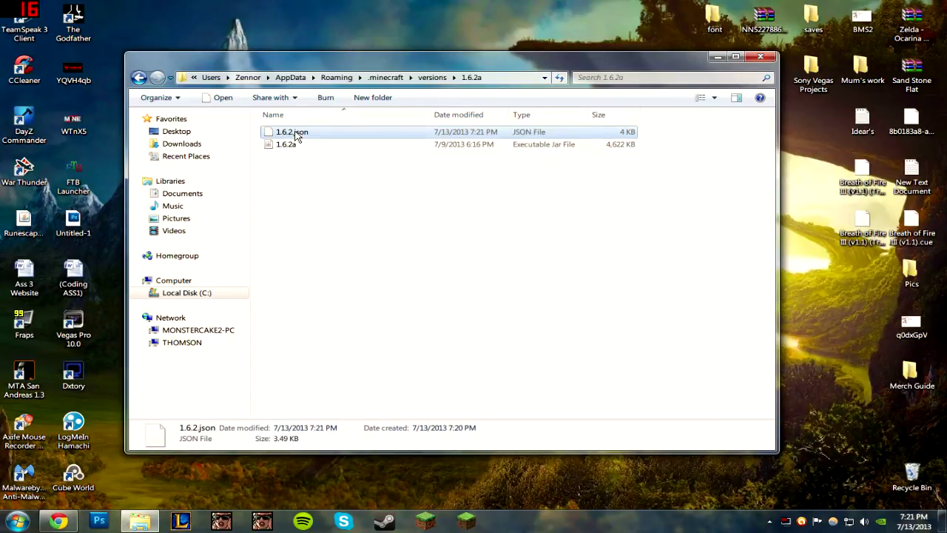
# - Rename the copied 1.6.2.json to 1.6.2a.json
pyautogui.rightClick(295, 135)
pyautogui.click(332, 352)
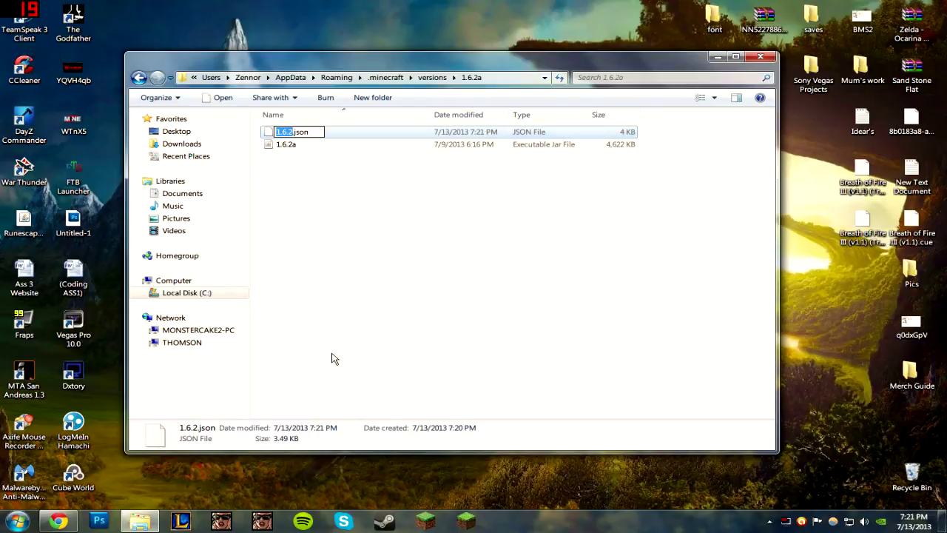
pyautogui.press('End')
pyautogui.write('a')
pyautogui.click(444, 273)
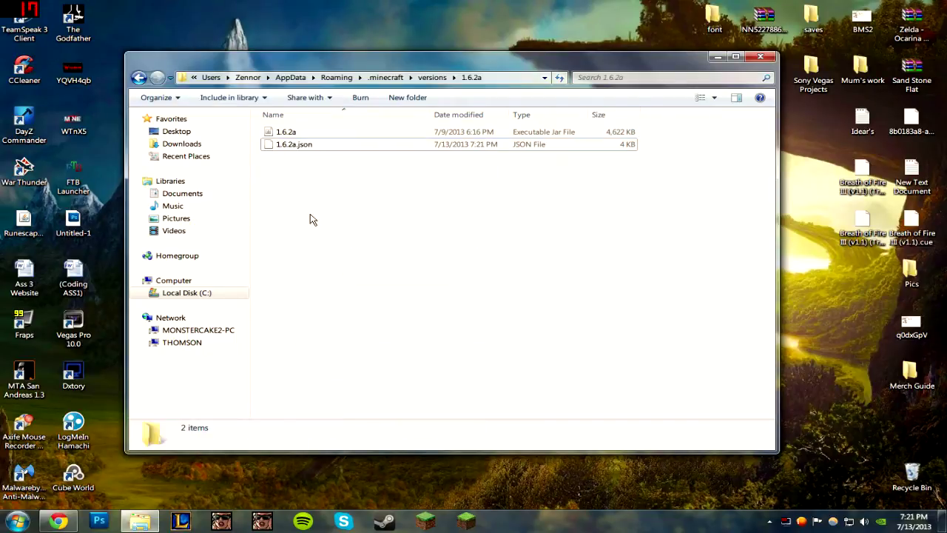
pyautogui.click(314, 146)
pyautogui.click(313, 171)
# - Return to the versions folder and reopen the 1.6.2a folder
pyautogui.click(139, 78)
pyautogui.doubleClick(288, 143)
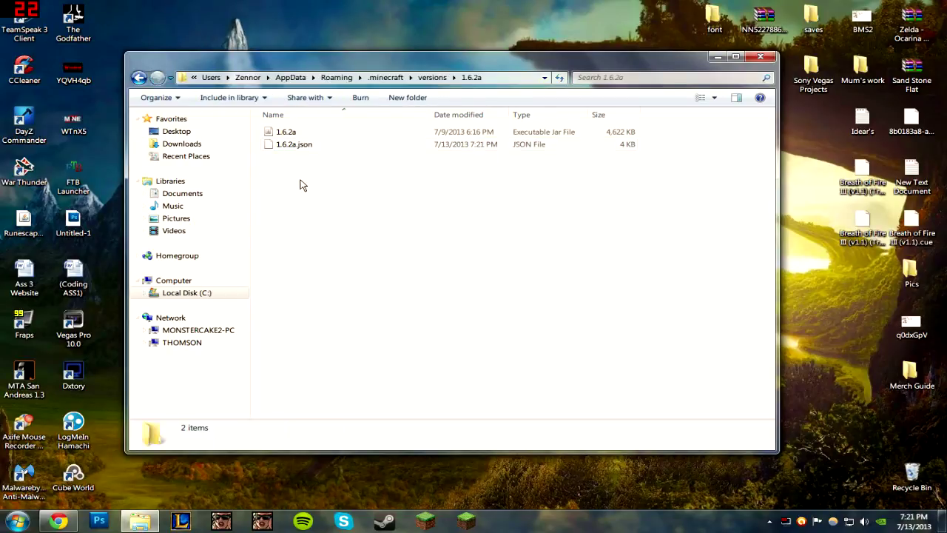
pyautogui.click(141, 78)
pyautogui.doubleClick(287, 148)
pyautogui.rightClick(290, 135)
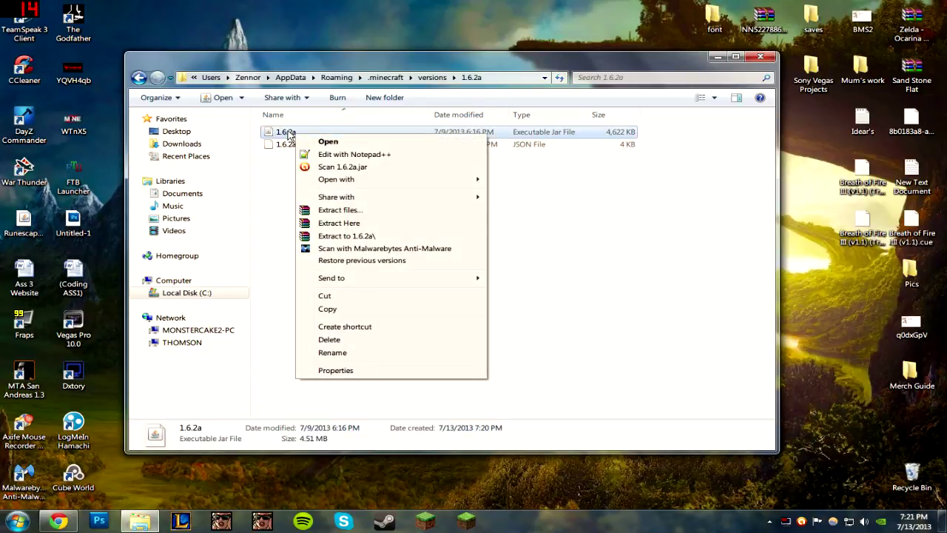
# - Open the 1.6.2a jar with WinRAR and delete its META-INF folder
pyautogui.moveTo(474, 179)
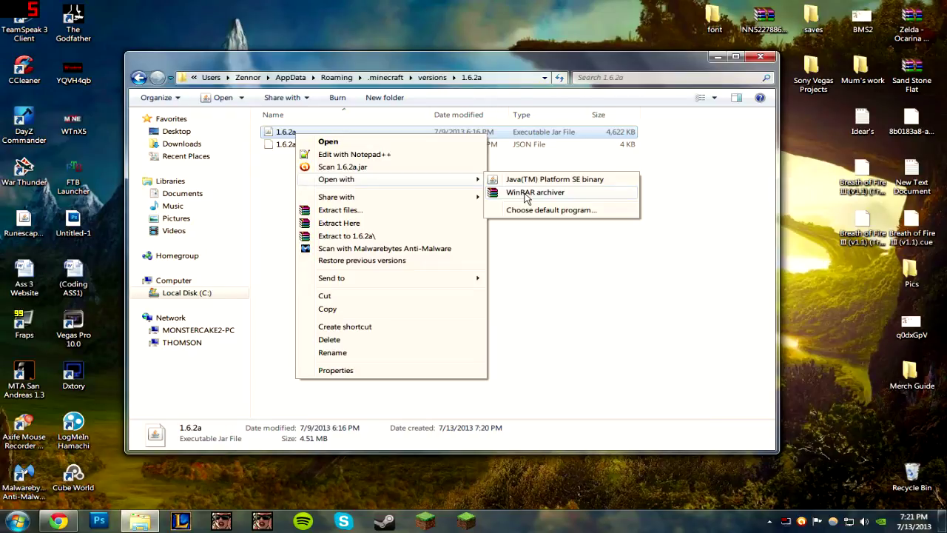
pyautogui.click(527, 194)
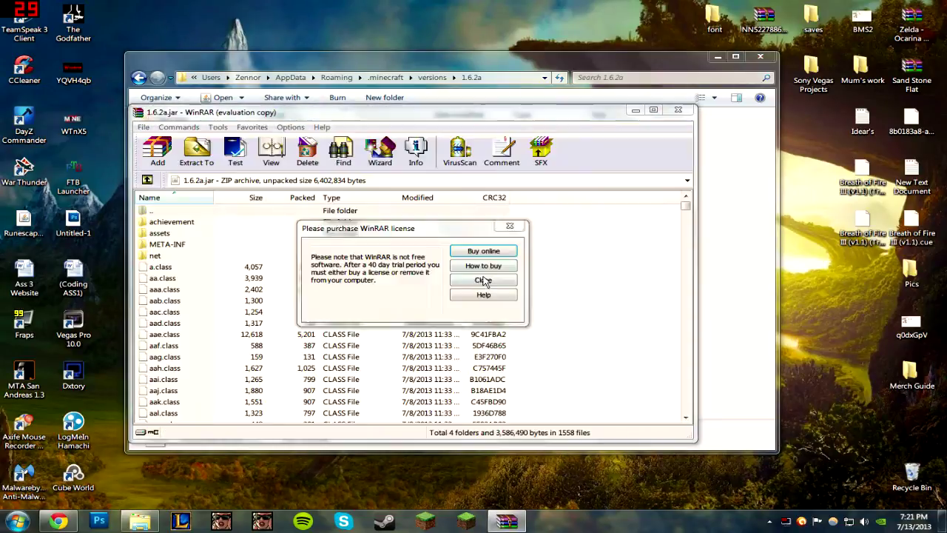
pyautogui.press('Escape')
pyautogui.click(187, 244)
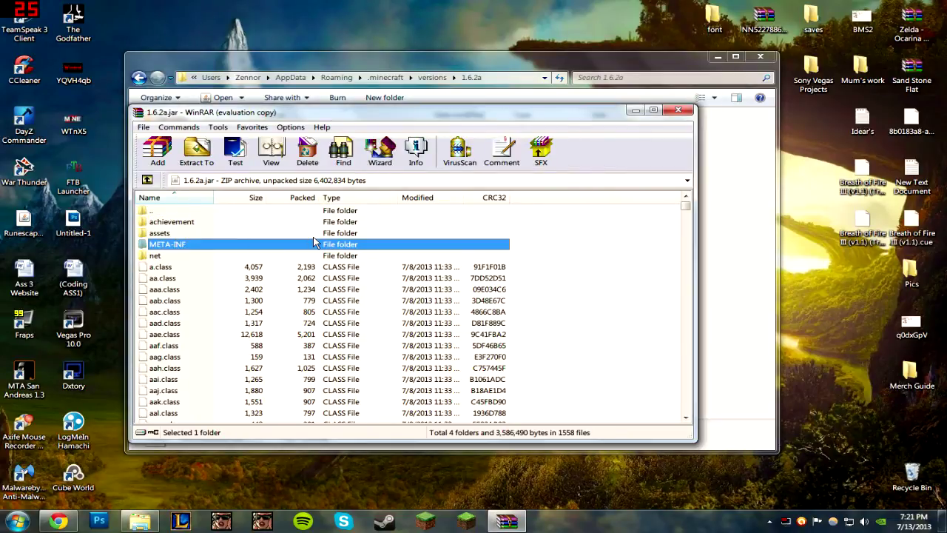
pyautogui.press('Delete')
pyautogui.press('Return')
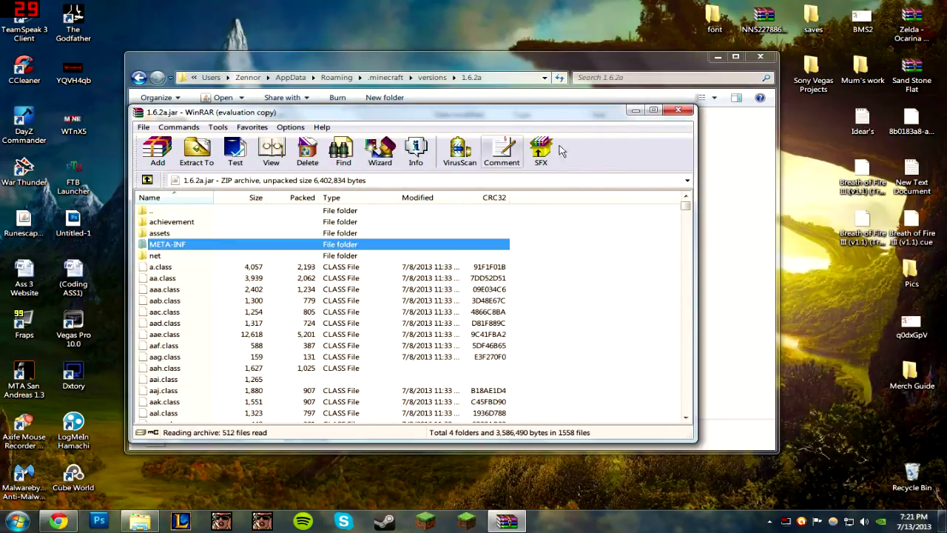
# - Move the jar window aside, minimize Explorer and select the OptiFine archive on the desktop
pyautogui.moveTo(444, 112); pyautogui.dragTo(697, 99)
pyautogui.click(222, 296)
pyautogui.click(717, 56)
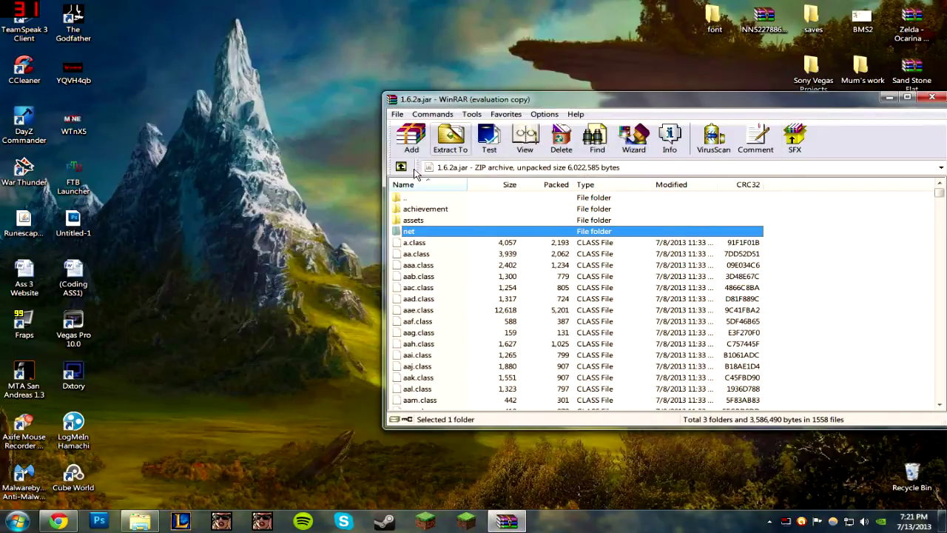
pyautogui.moveTo(396, 99); pyautogui.dragTo(519, 78)
pyautogui.click(459, 168)
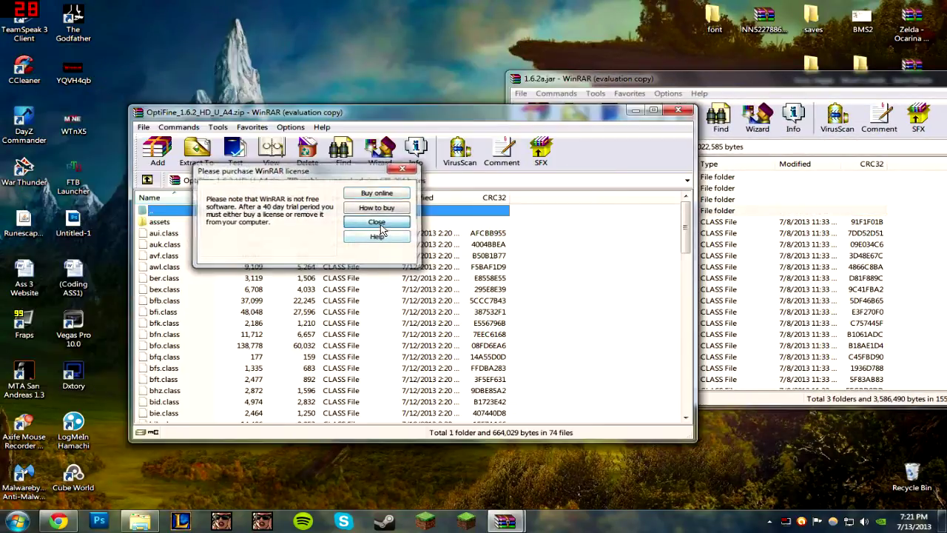
# - Drag all OptiFine_1.6.2_HD_U_A4 files into the 1.6.2a jar, confirm, and close the jar
pyautogui.click(376, 222)
pyautogui.moveTo(296, 112); pyautogui.dragTo(166, 50)
pyautogui.moveTo(390, 150)
pyautogui.mouseDown()
pyautogui.moveTo(373, 176)
pyautogui.moveTo(355, 366)
pyautogui.mouseUp()
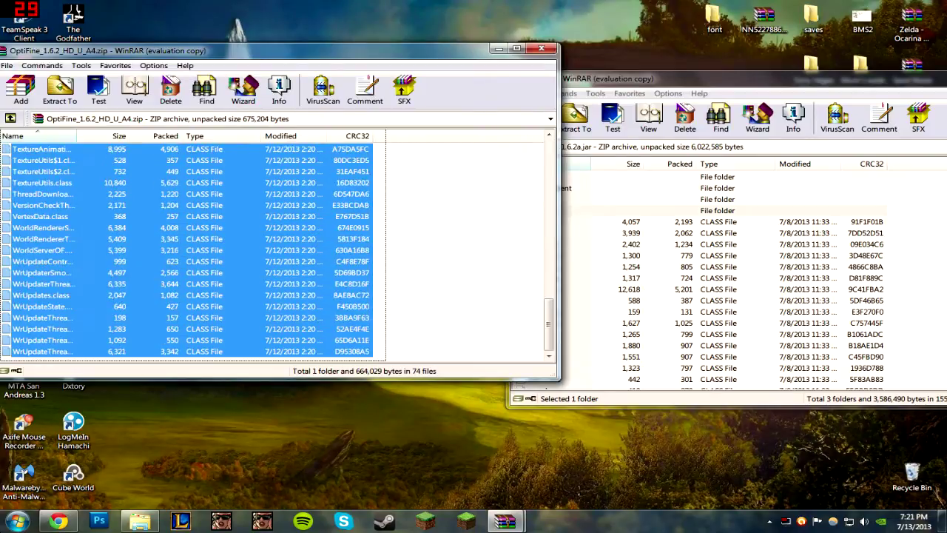
pyautogui.moveTo(222, 176)
pyautogui.mouseDown()
pyautogui.moveTo(222, 155)
pyautogui.moveTo(378, 296)
pyautogui.moveTo(905, 338)
pyautogui.mouseUp()
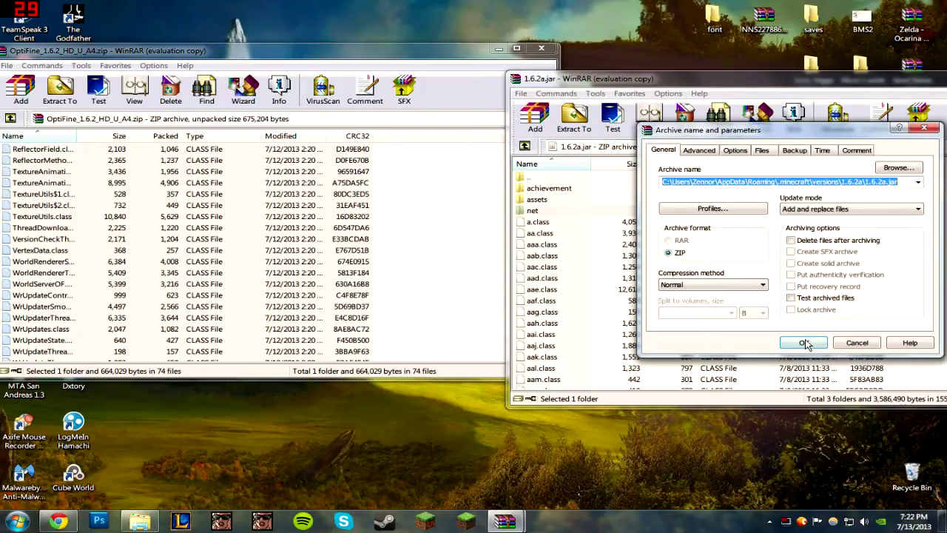
pyautogui.click(805, 344)
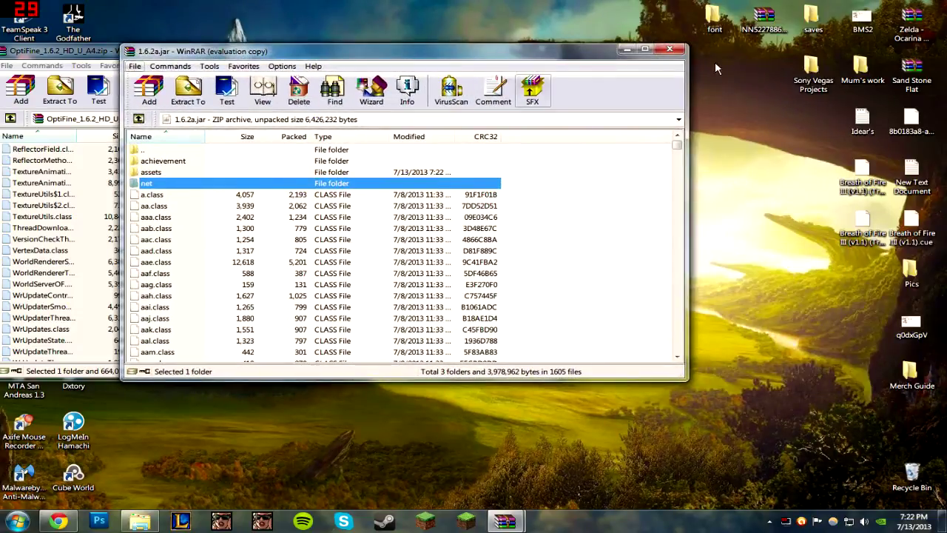
pyautogui.click(670, 49)
# - Launch Minecraft and save a new profile 'ab' allowing snapshots and using release 1.6.2a
pyautogui.click(548, 42)
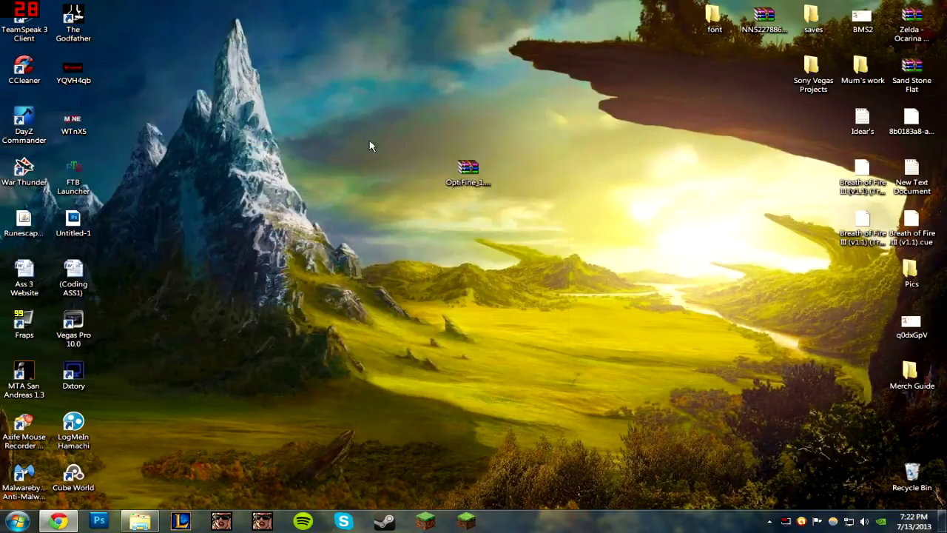
pyautogui.click(424, 524)
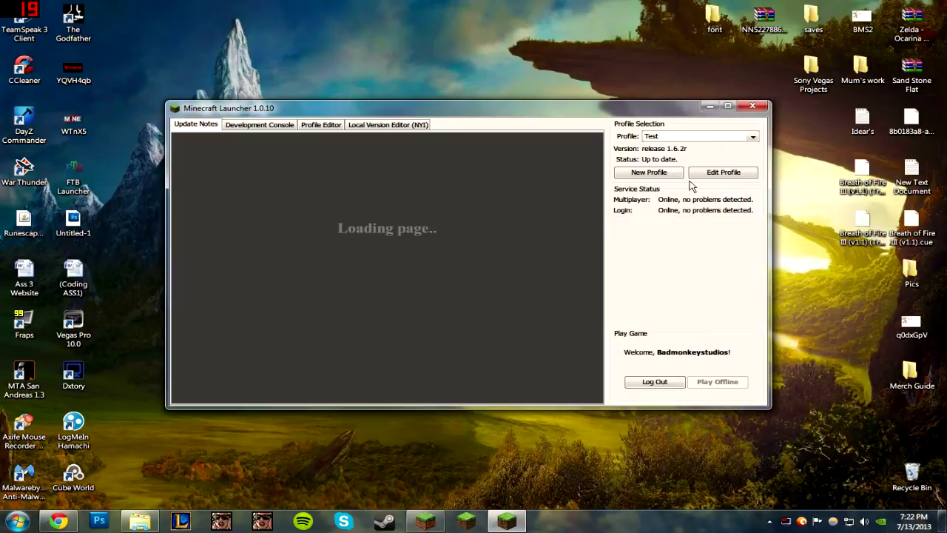
pyautogui.click(666, 176)
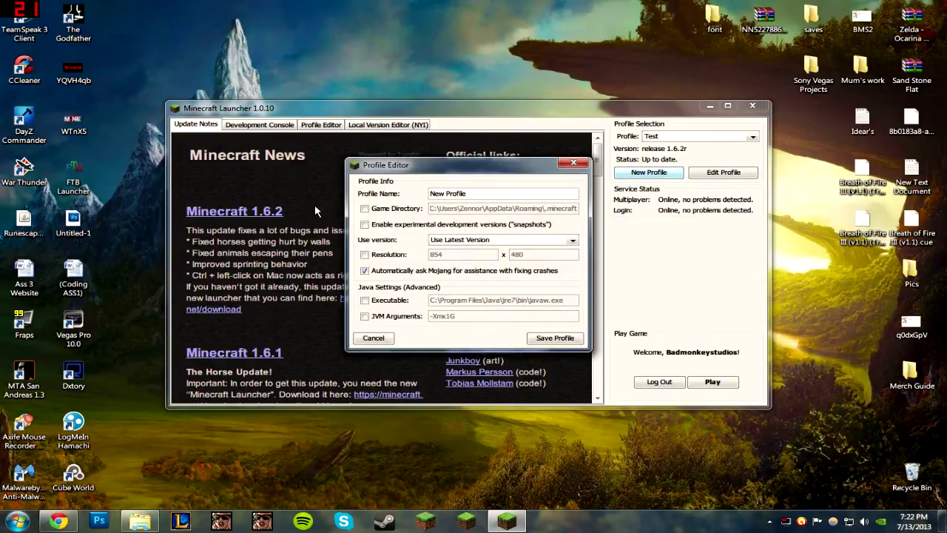
pyautogui.moveTo(467, 193); pyautogui.dragTo(355, 185)
pyautogui.write('ab')
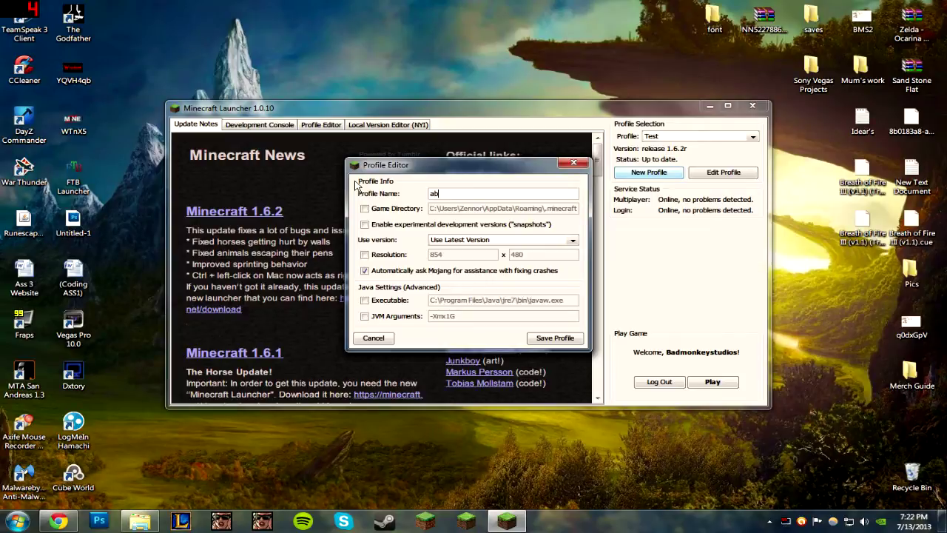
pyautogui.click(365, 225)
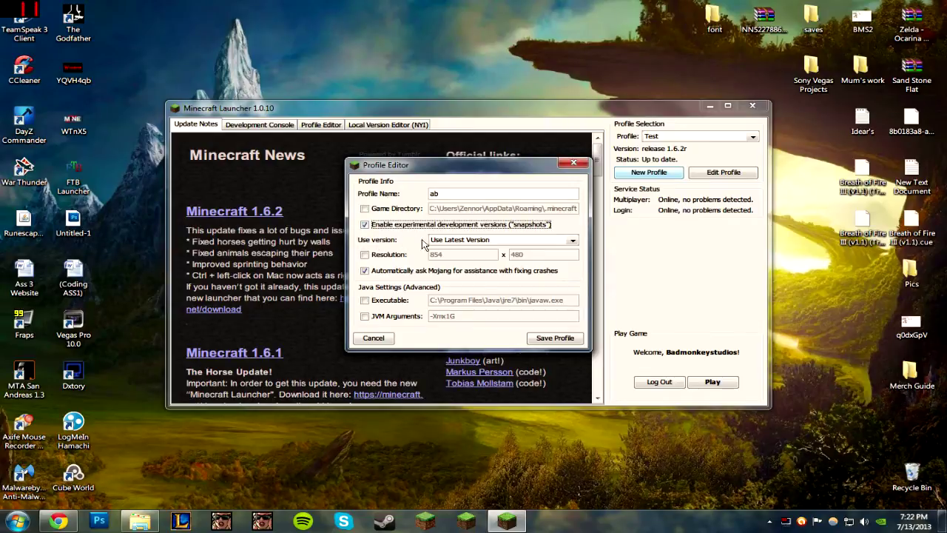
pyautogui.click(453, 242)
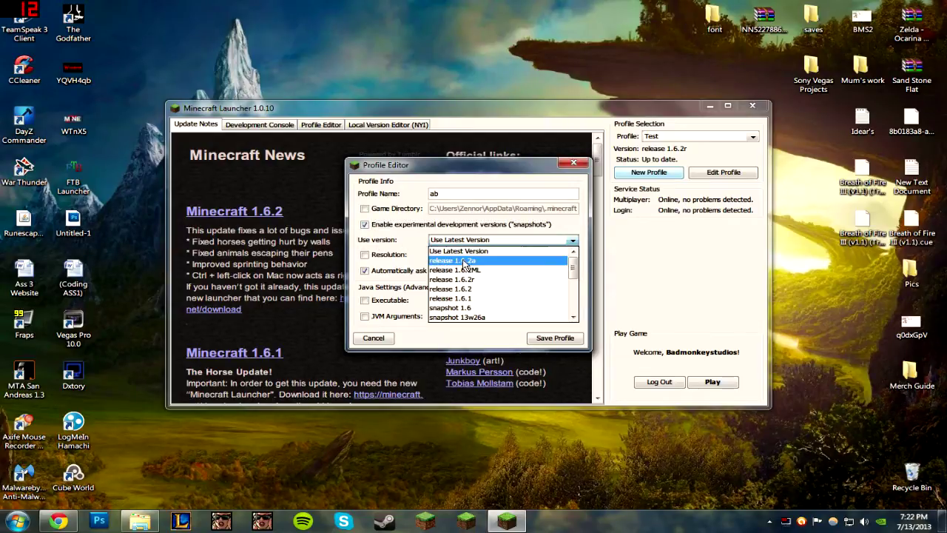
pyautogui.click(471, 262)
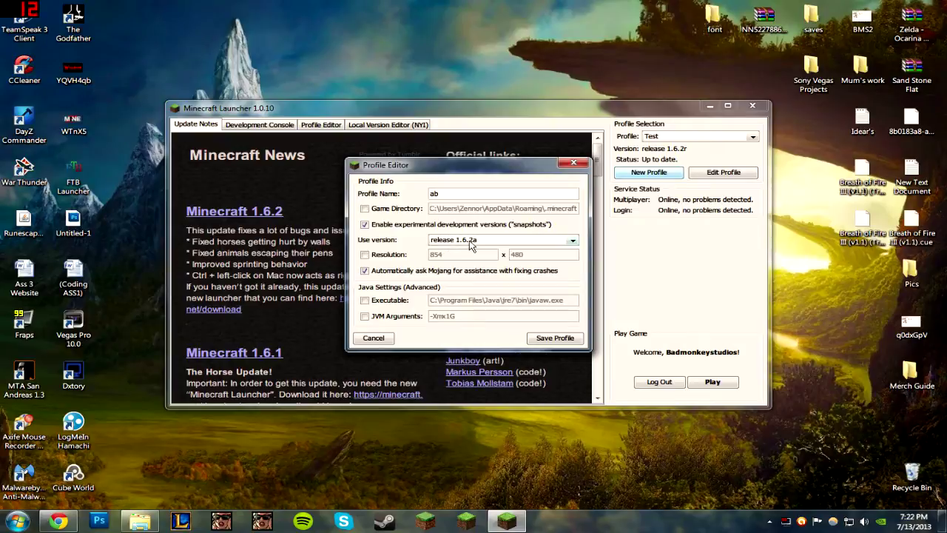
pyautogui.click(551, 341)
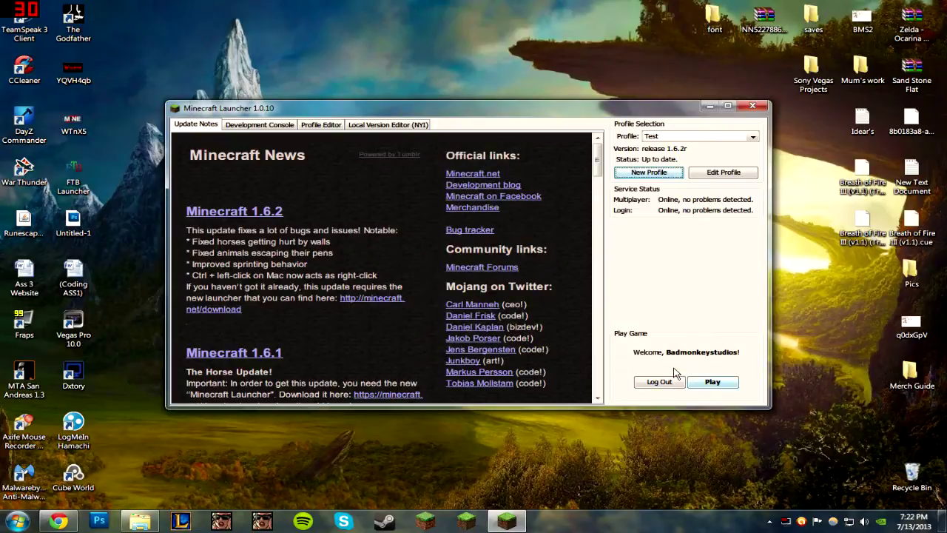
# - Select the ab profile from the launcher's profile list
pyautogui.click(643, 137)
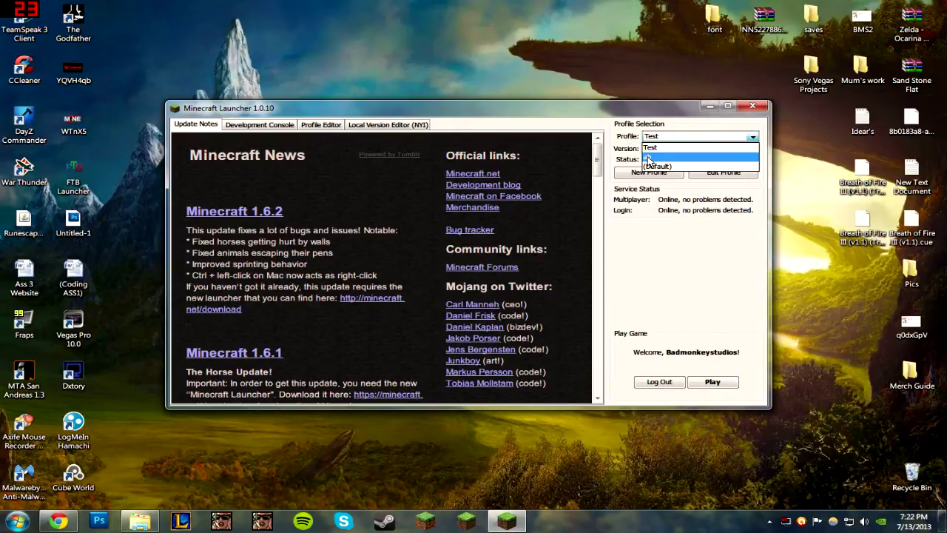
pyautogui.click(652, 157)
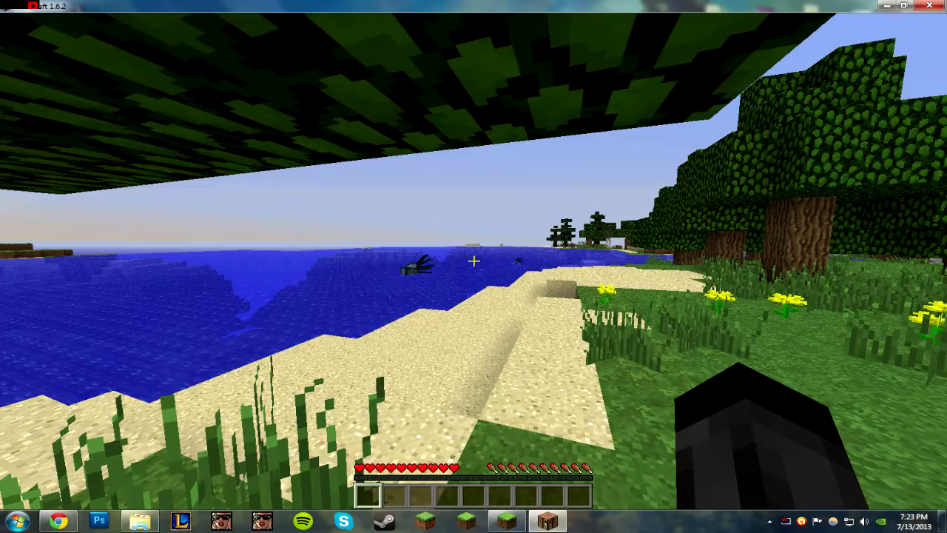
pyautogui.press('e')
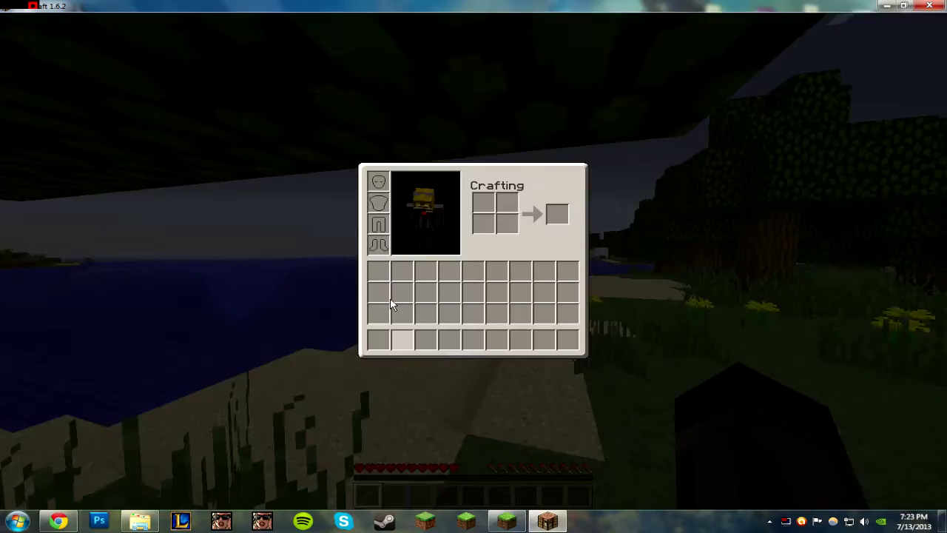
pyautogui.press('e')
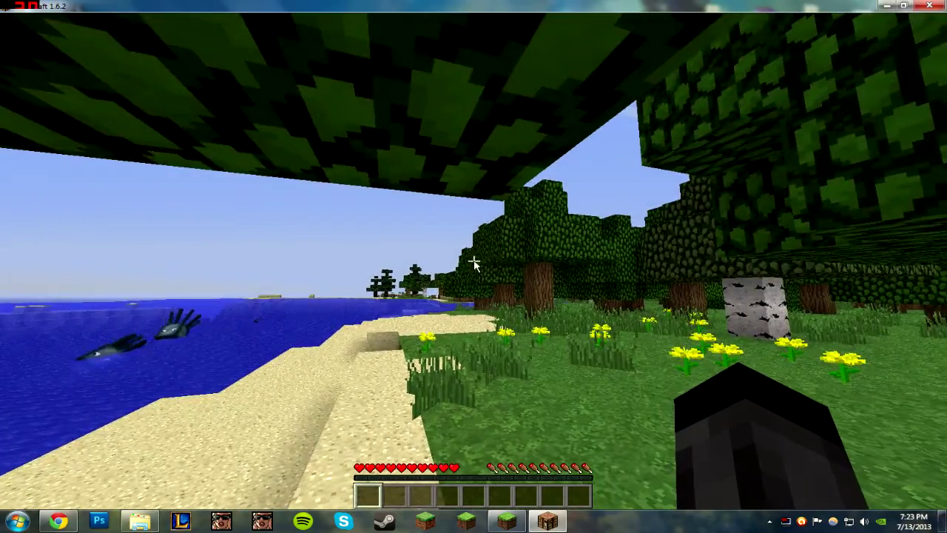
pyautogui.press('Escape')
pyautogui.click(425, 246)
pyautogui.click(399, 213)
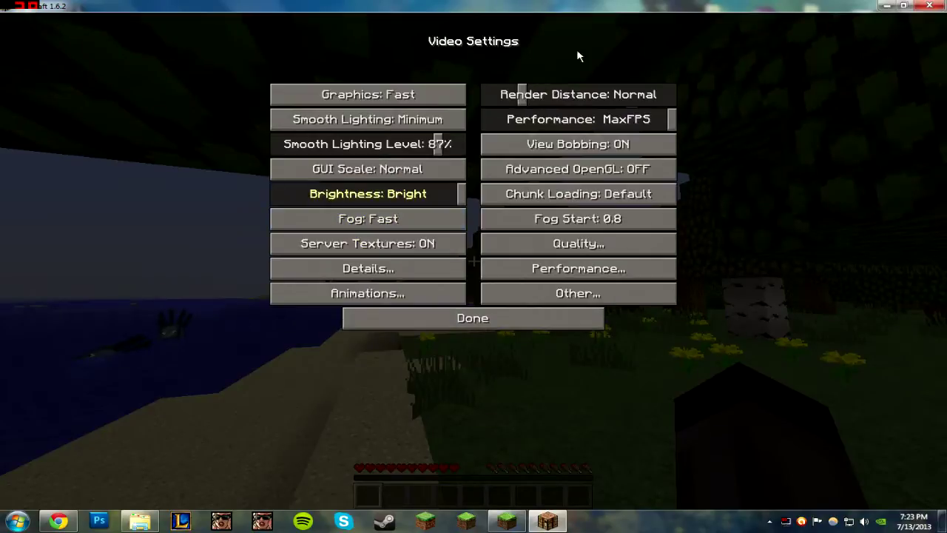
pyautogui.click(450, 316)
pyautogui.press('Escape')
pyautogui.press('w')
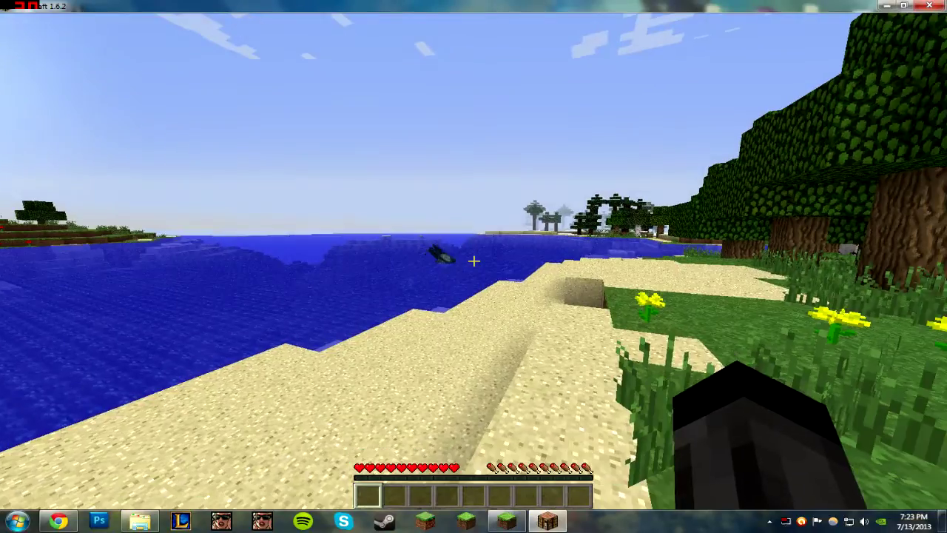
pyautogui.moveTo(473, 260)
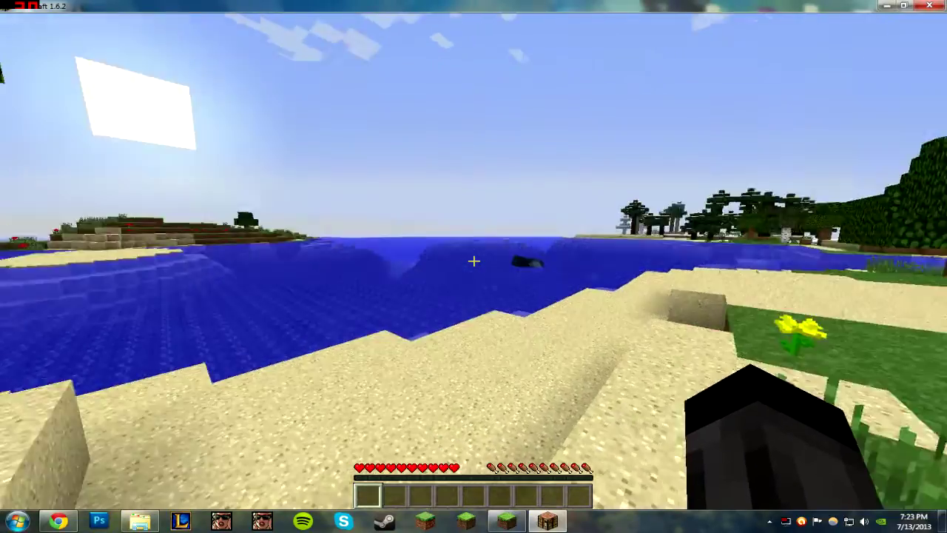